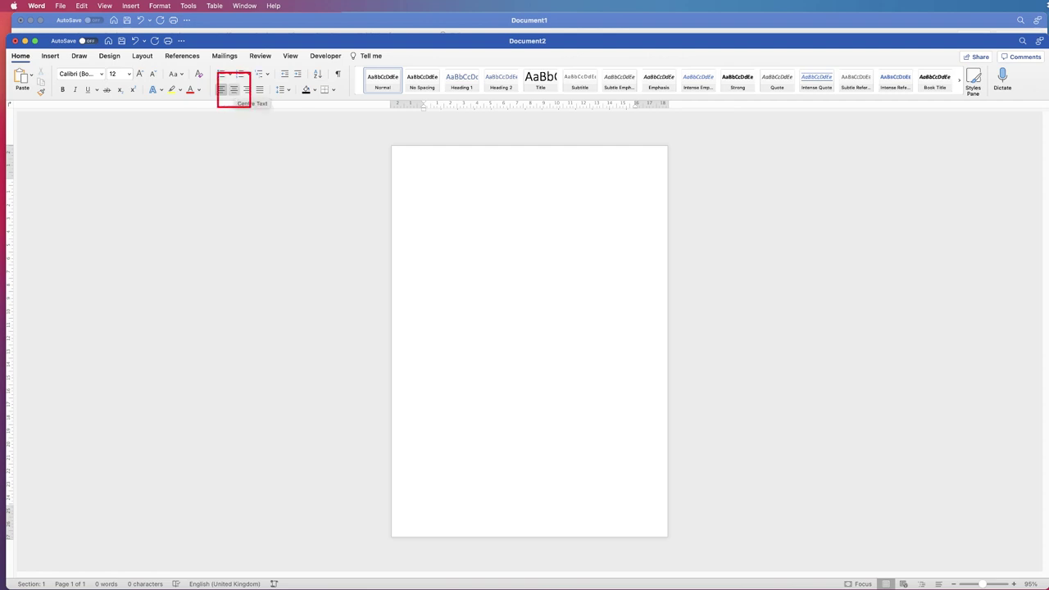
Enter the centred title CROSSWORD at the top of the page and make it bold and underlined.
left_click(235, 89)
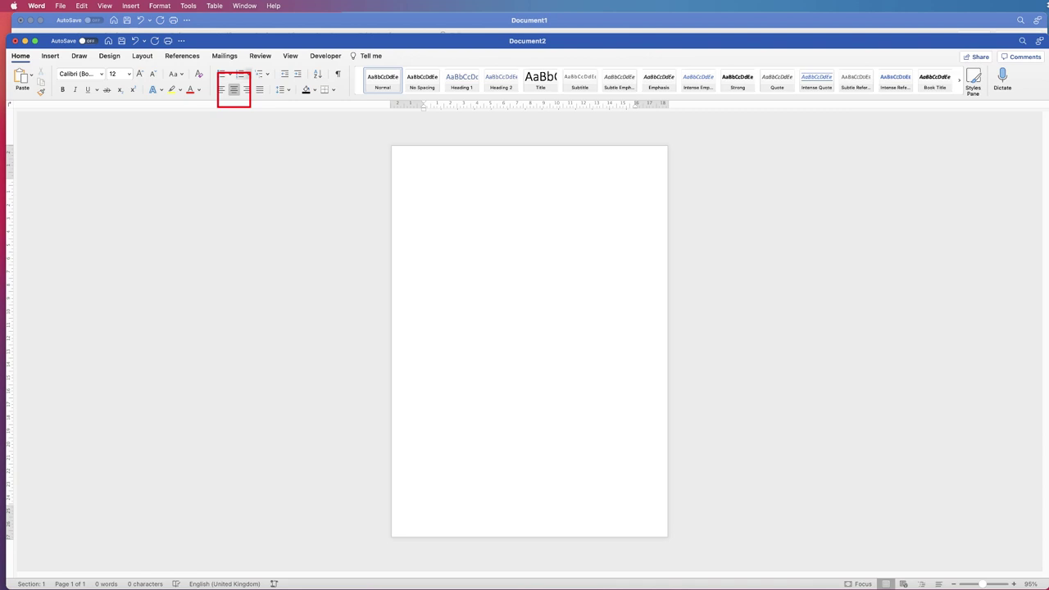
type("CROSSWORD")
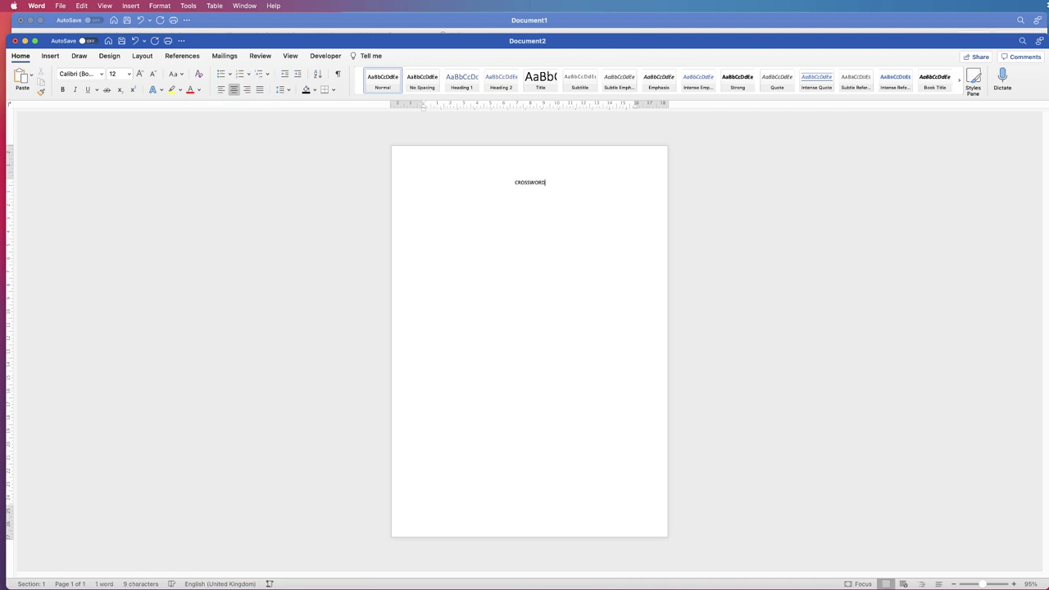
left_click_drag(547, 182, 514, 182)
left_click(63, 90)
left_click(87, 91)
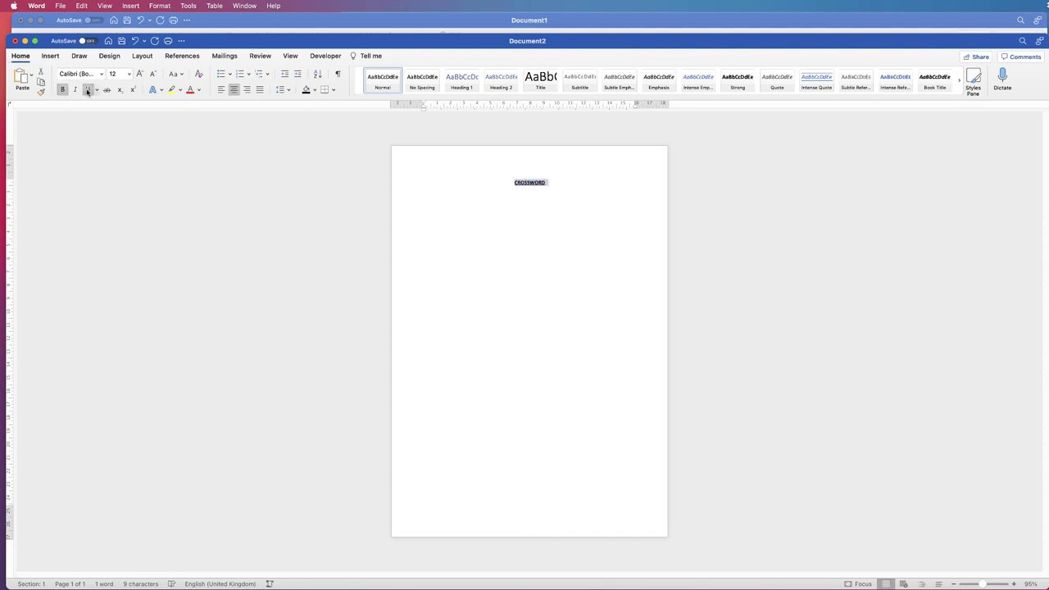
Set the CROSSWORD title to font size 20 and the Eurostile font.
left_click(129, 74)
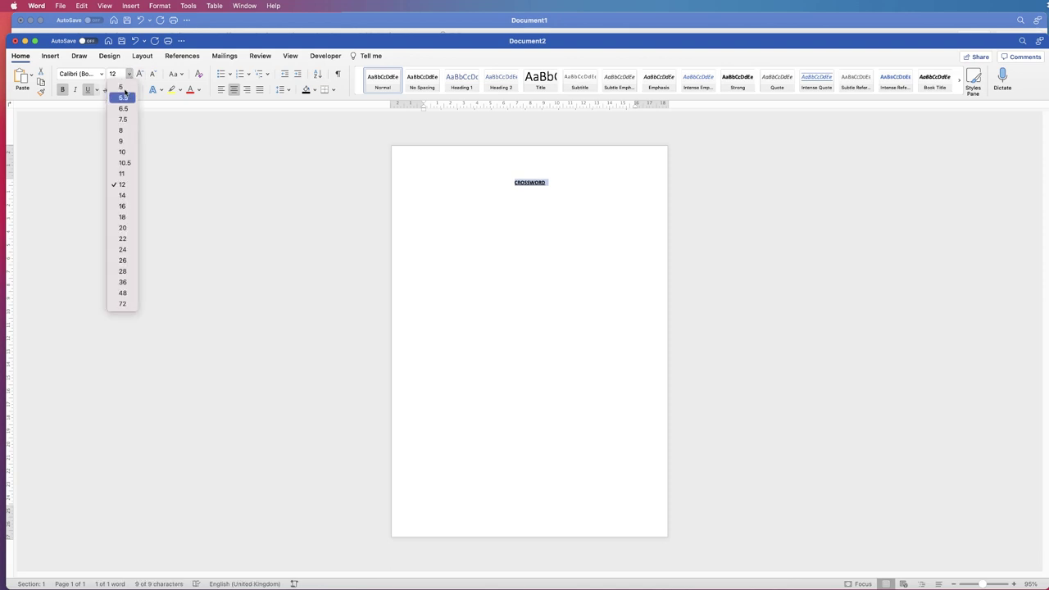
left_click(131, 231)
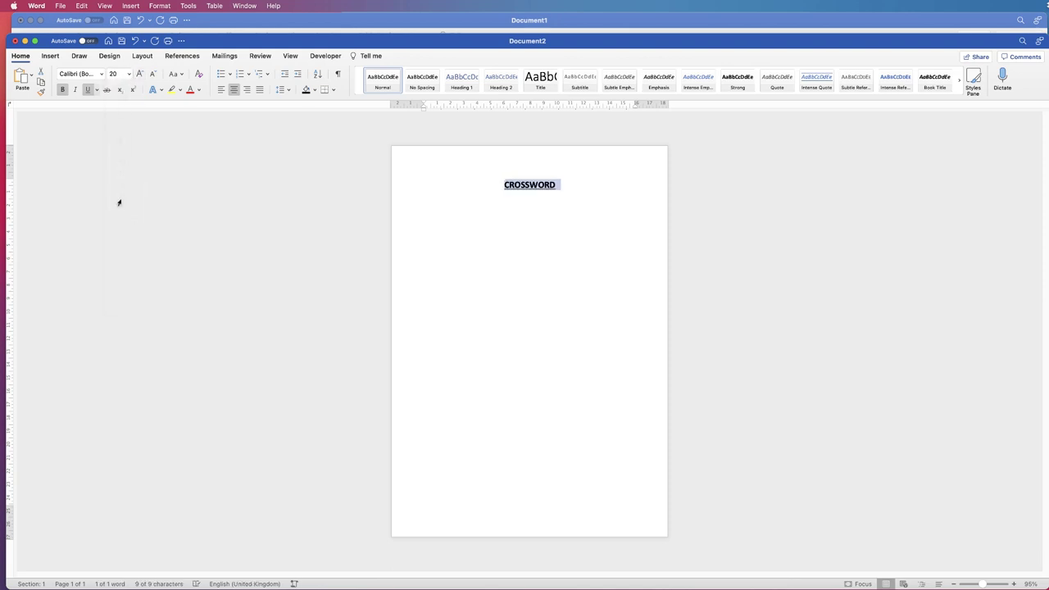
left_click(102, 74)
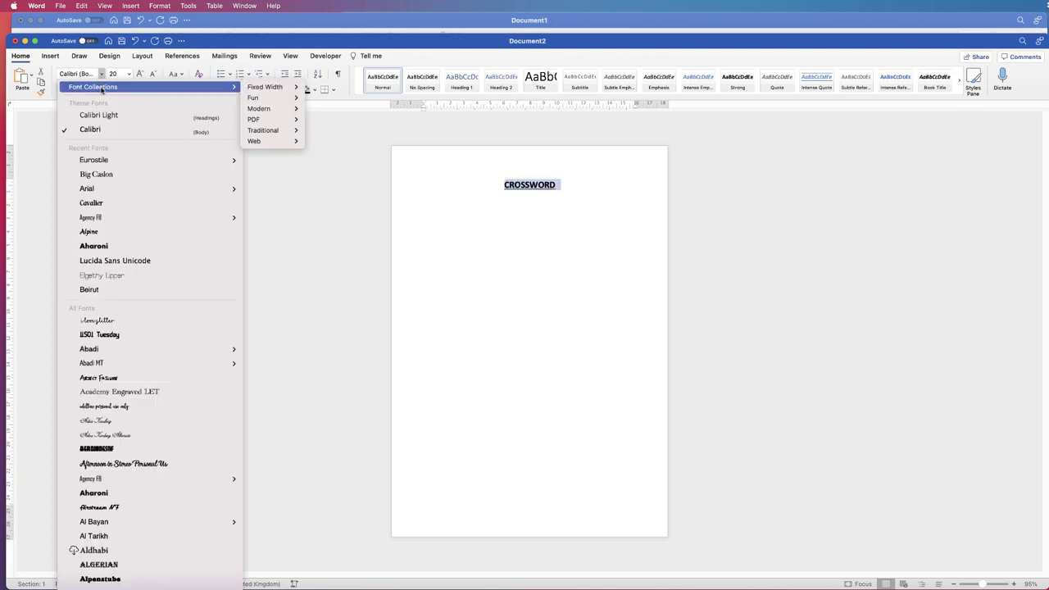
left_click(94, 162)
Start a new line below the title and clear all its formatting, checking it with trial text that is deleted again.
left_click(562, 190)
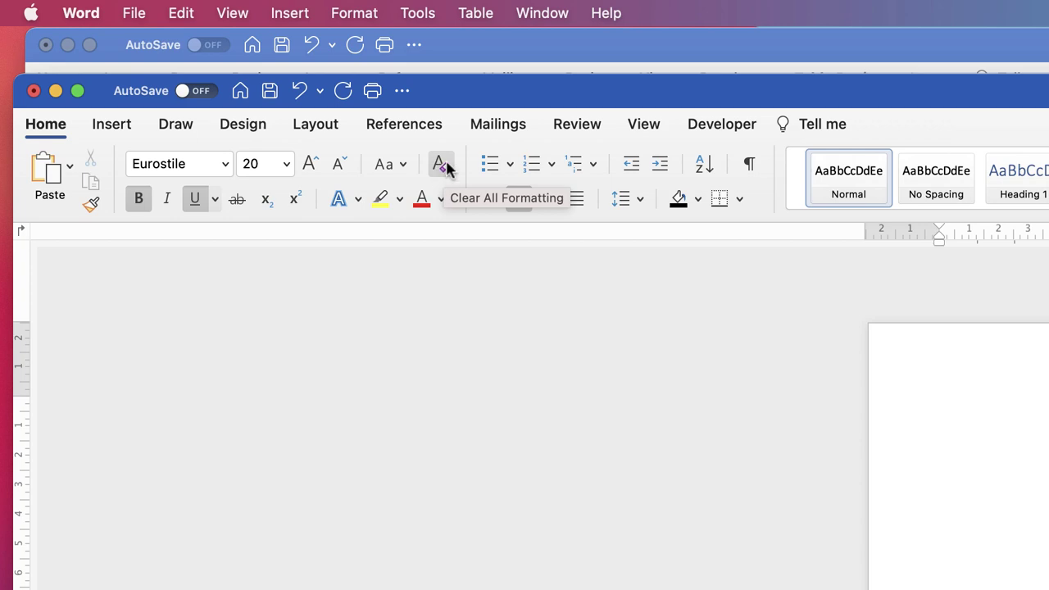
left_click(441, 165)
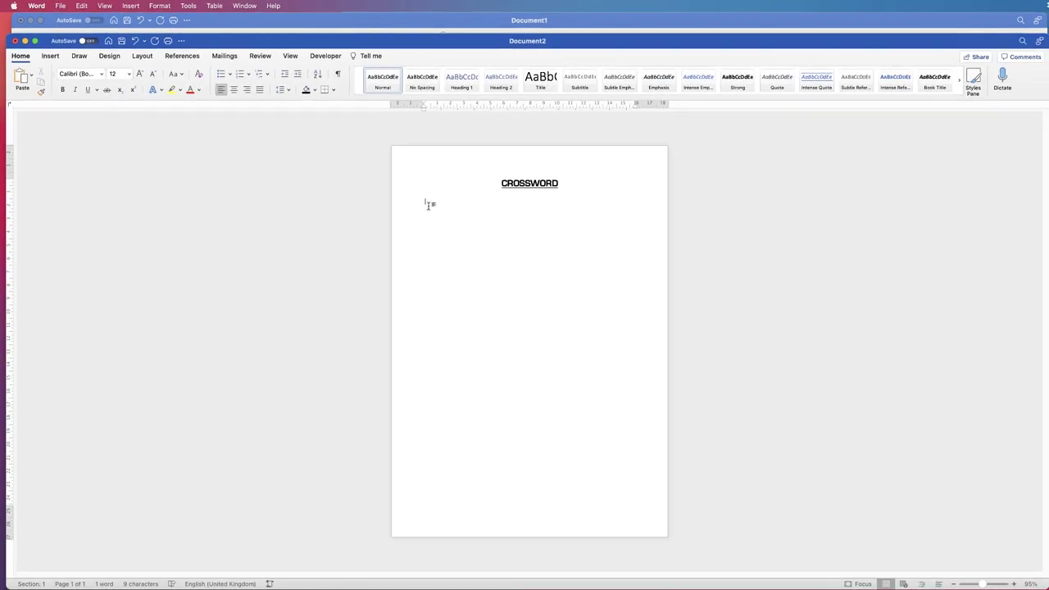
type("DFGDF")
key("BackSpace")
key("BackSpace")
key("BackSpace")
Insert an 8x8 table below the title as the crossword grid.
left_click(50, 56)
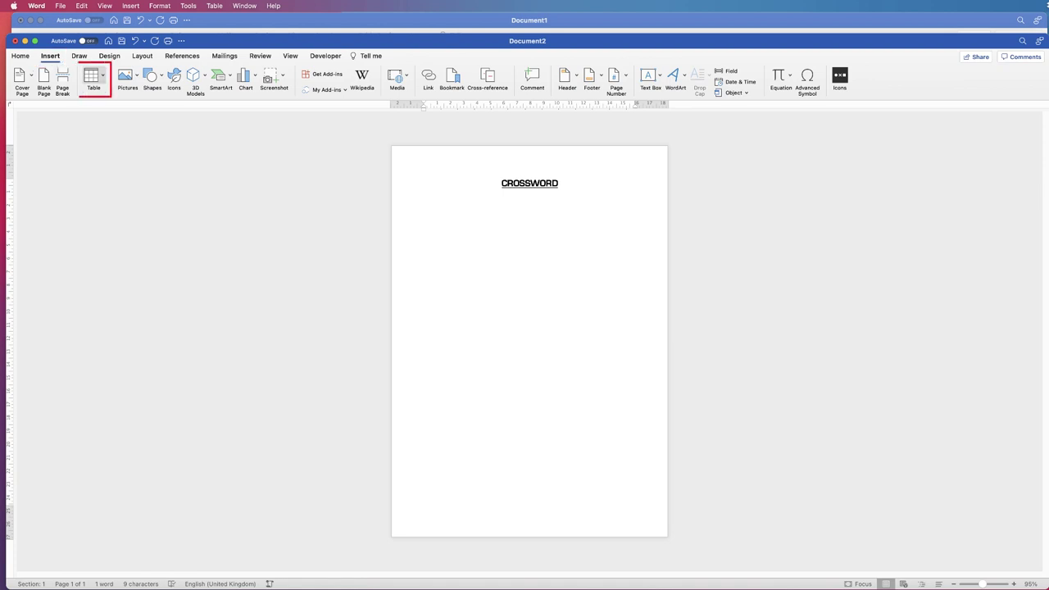
left_click(91, 76)
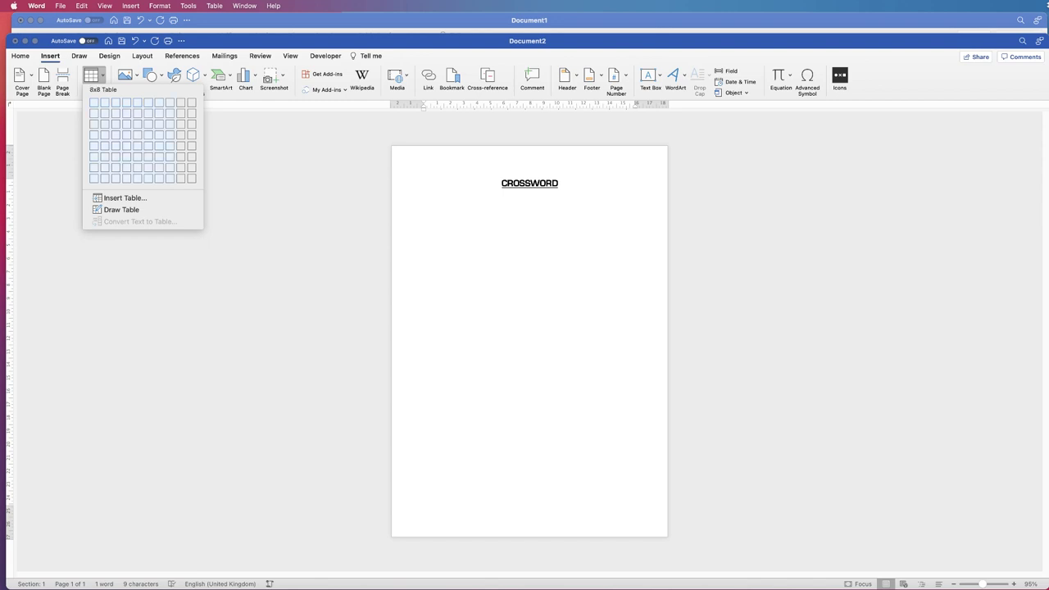
left_click(170, 178)
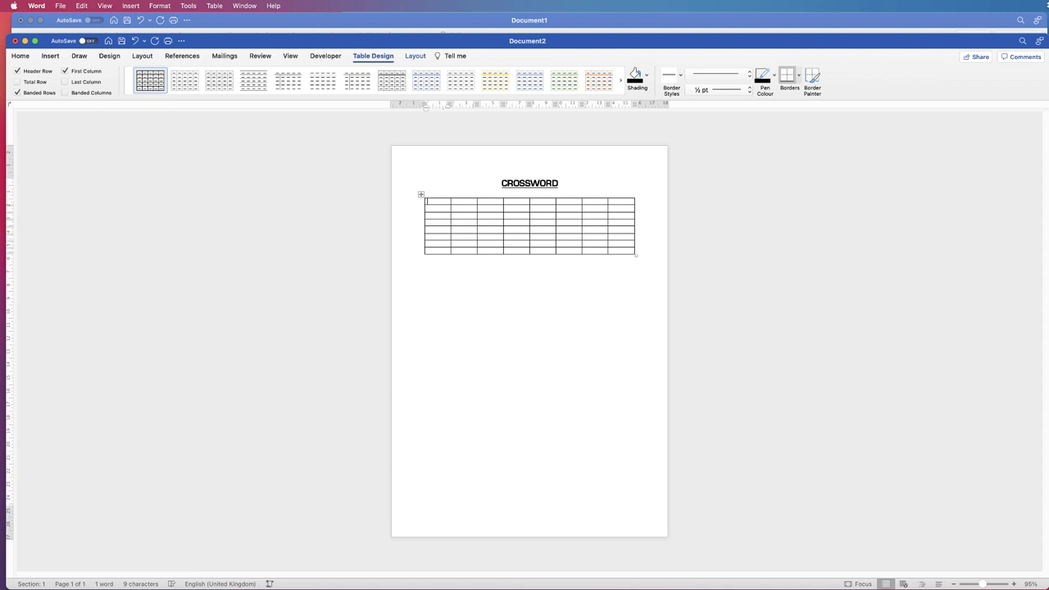
Select all cells of the crossword grid and set their height and width to 1 cm.
left_click(611, 250)
left_click_drag(611, 250, 431, 202)
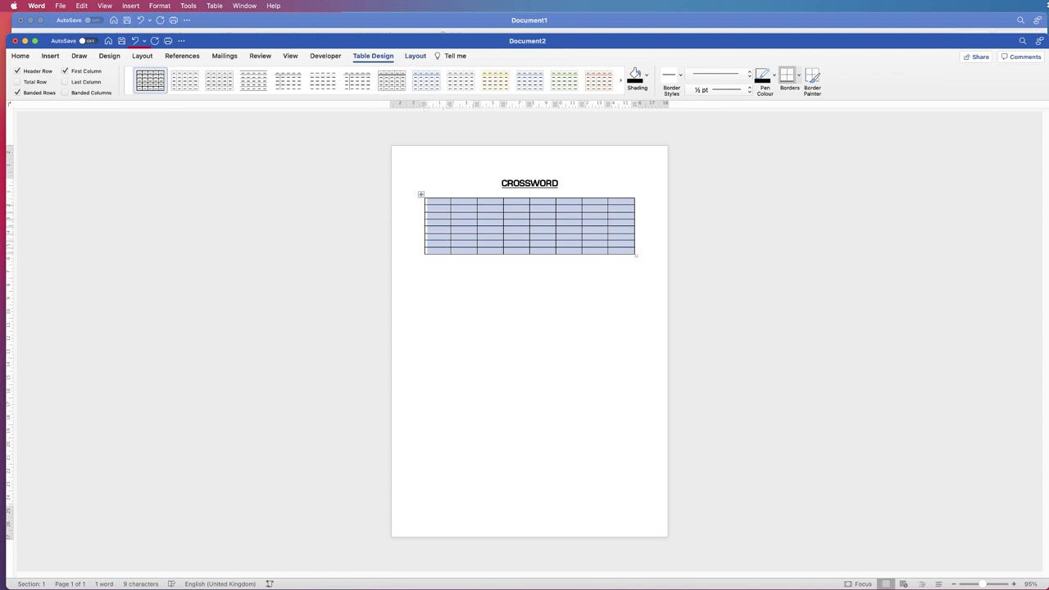
left_click(415, 55)
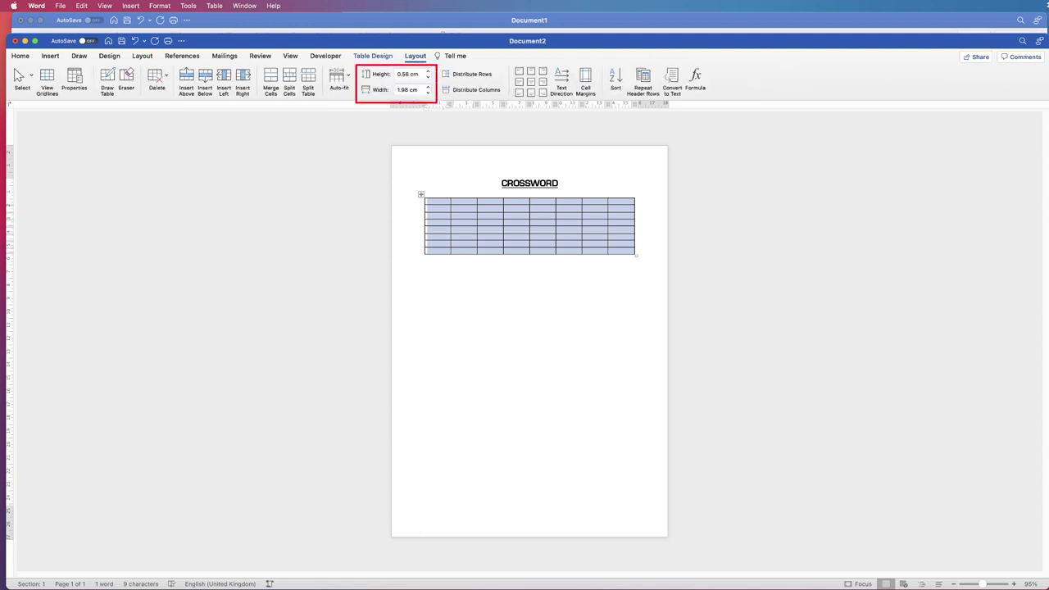
left_click(408, 74)
type("1")
double_click(403, 89)
type("1")
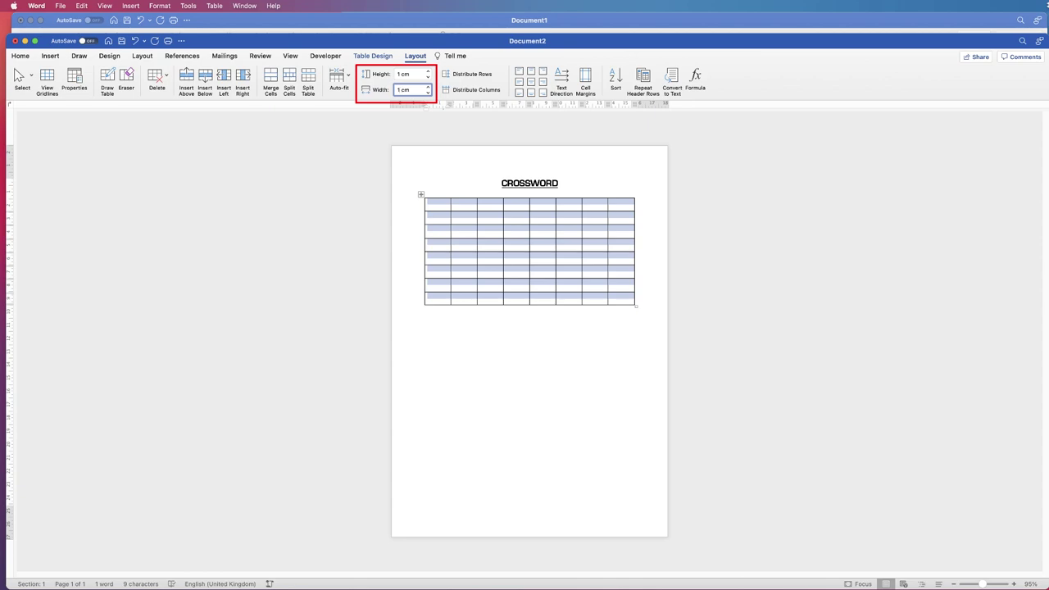
key("Return")
left_click(464, 139)
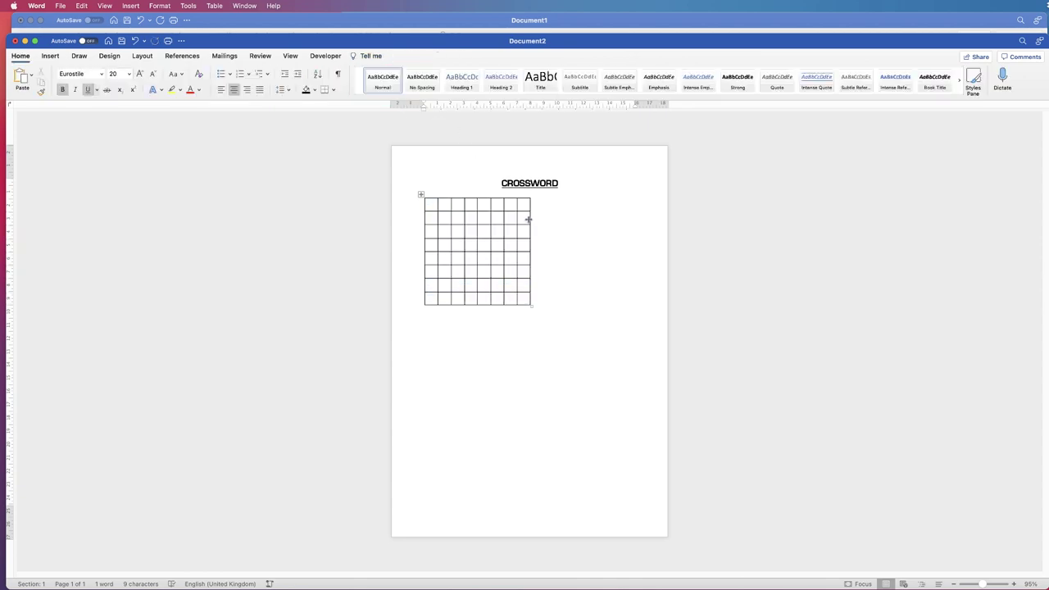
Align the contents of all grid cells to the top-left, checking the placement with a trial 1 in the first cell.
left_click(430, 203)
type("1")
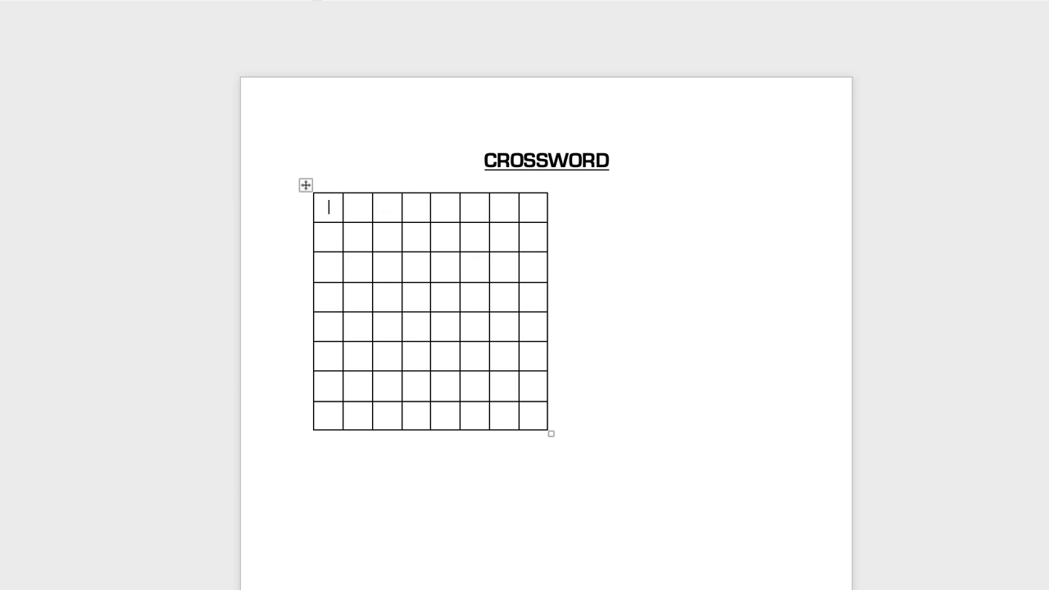
left_click(306, 184)
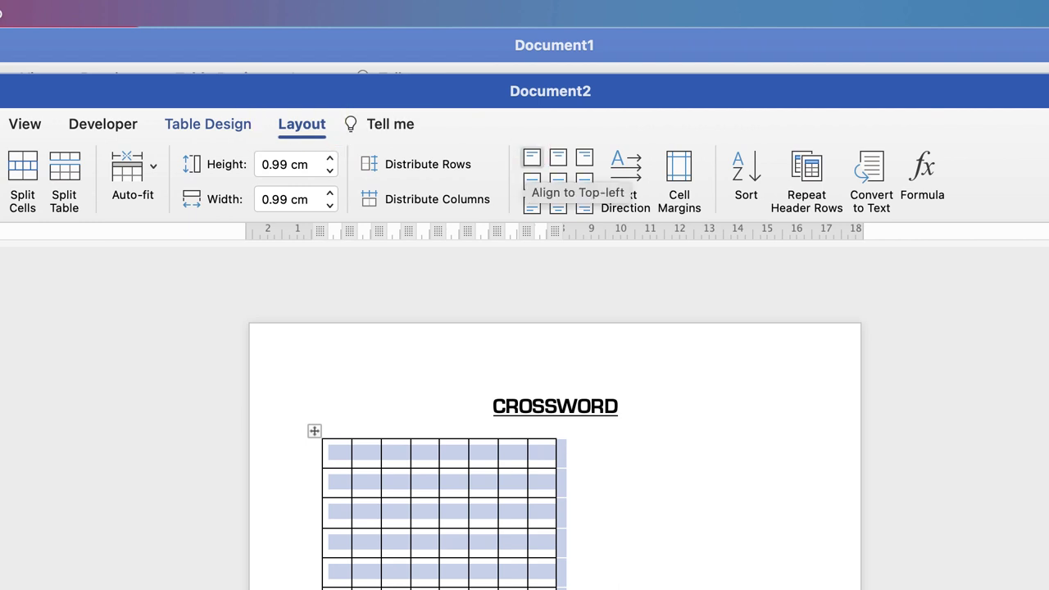
left_click(532, 157)
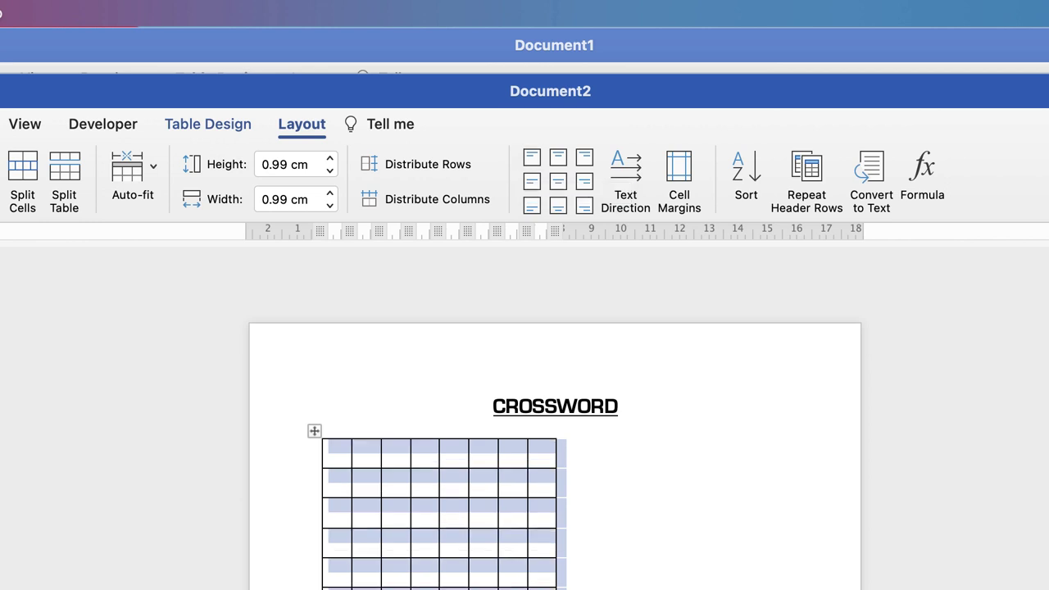
left_click(328, 447)
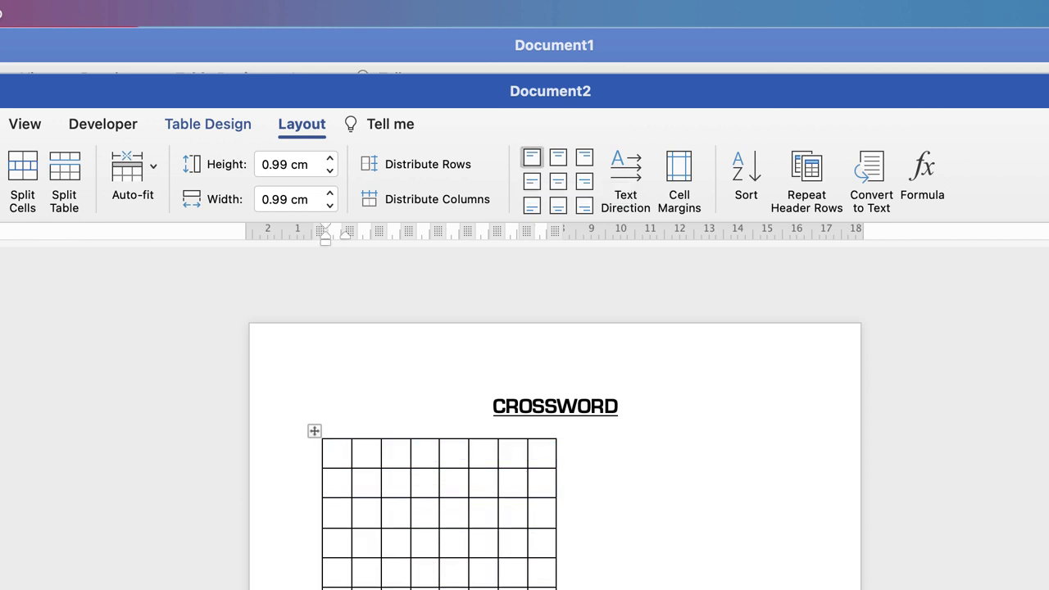
type("1")
key("BackSpace")
Give all grid cells their own margins instead of the whole table's, with the left and right margins at 0 cm.
left_click(312, 431)
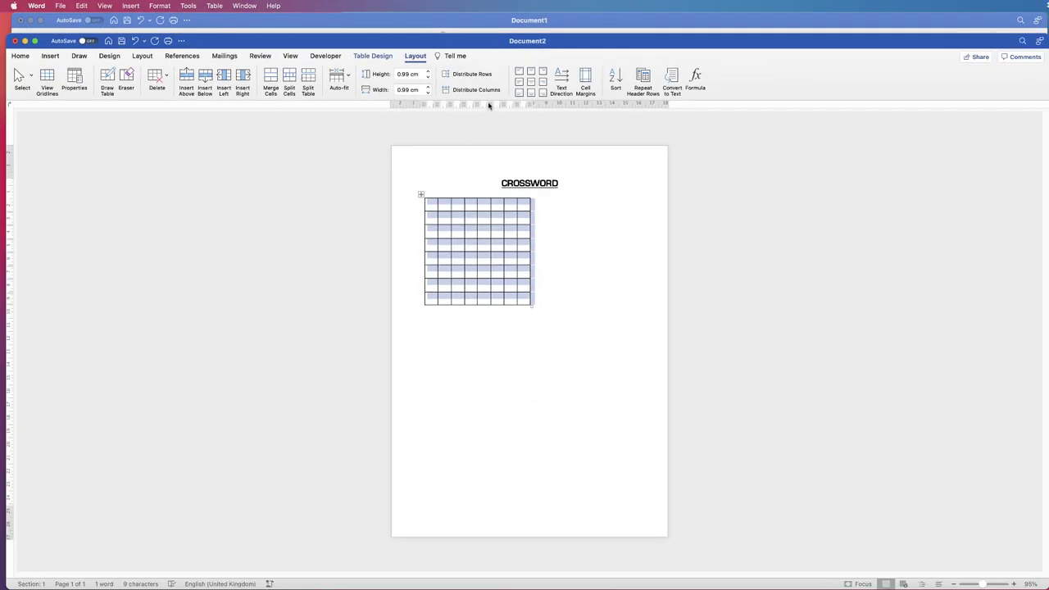
right_click(468, 233)
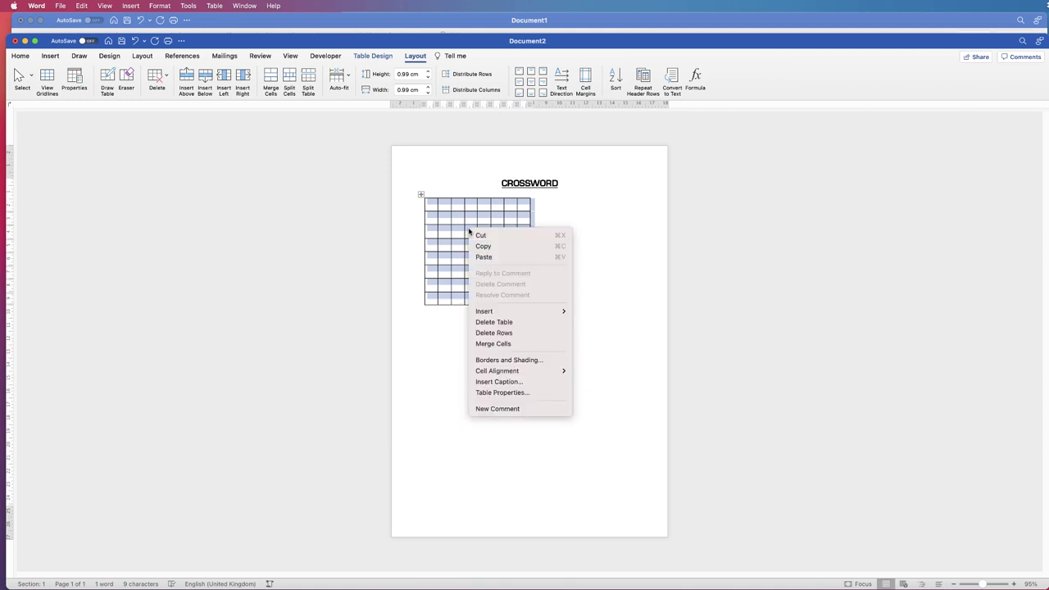
left_click(515, 393)
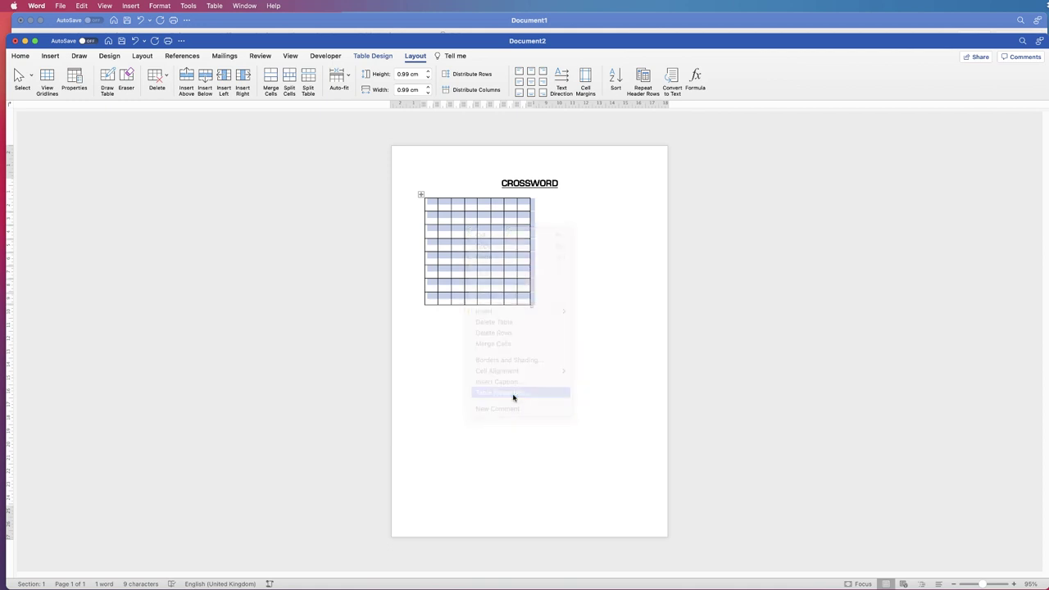
left_click(660, 130)
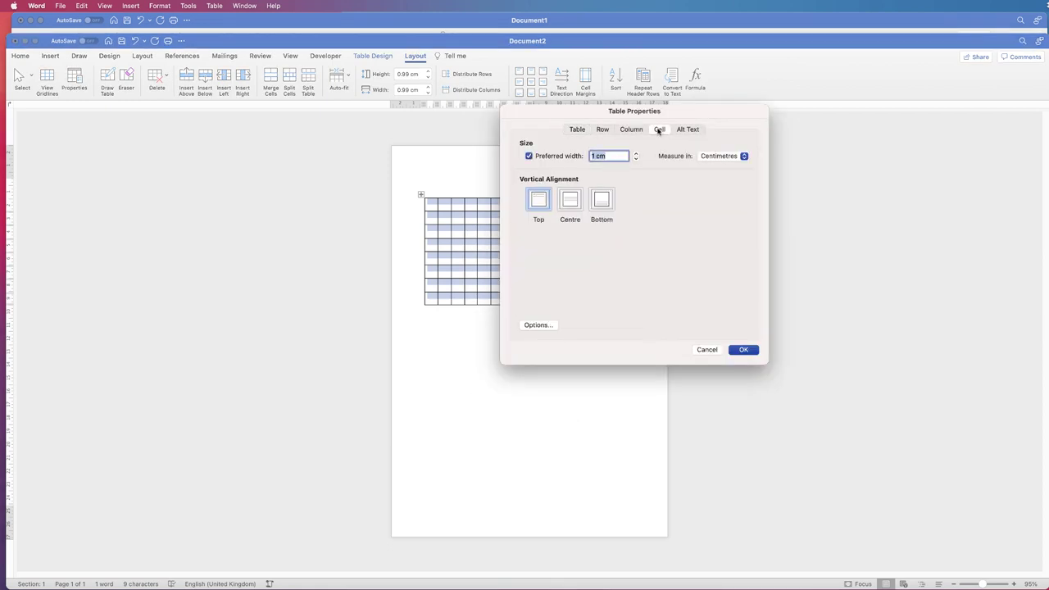
left_click(539, 325)
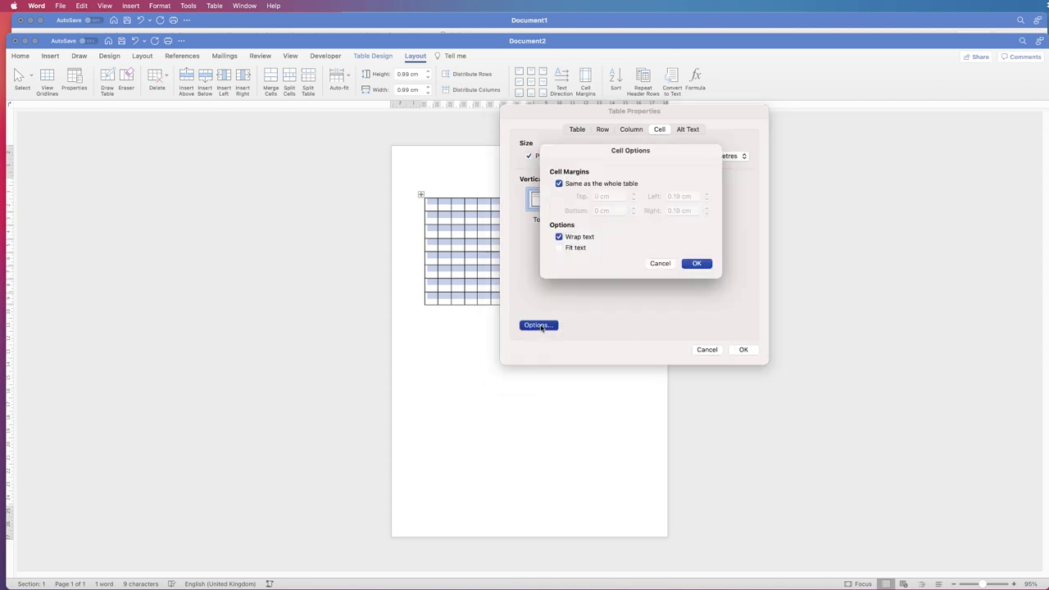
left_click(559, 183)
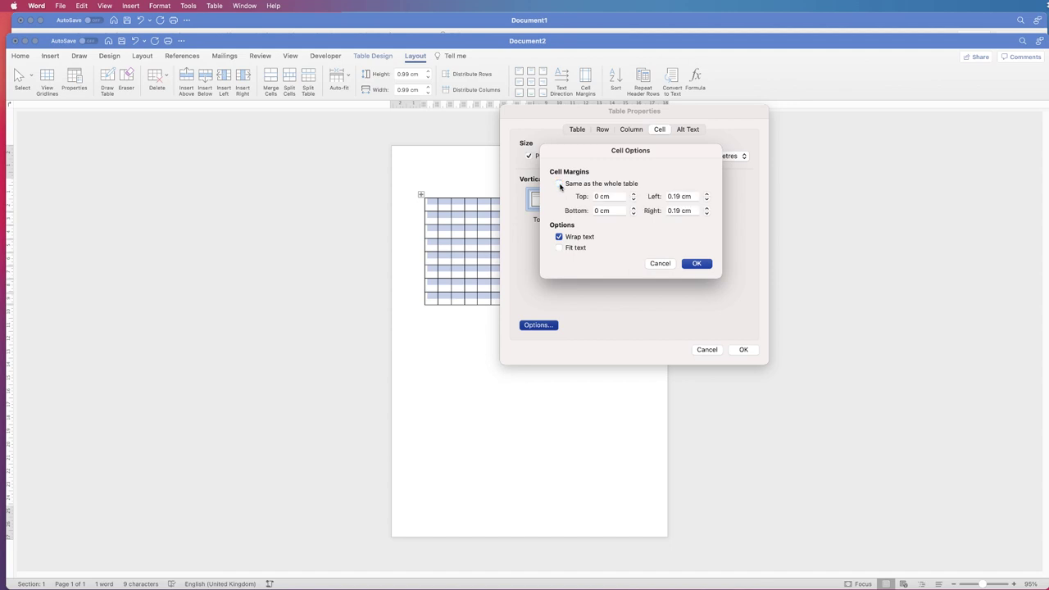
left_click(682, 197)
key("BackSpace")
key("BackSpace")
key("BackSpace")
key("Tab")
type("0")
key("Return")
key("Return")
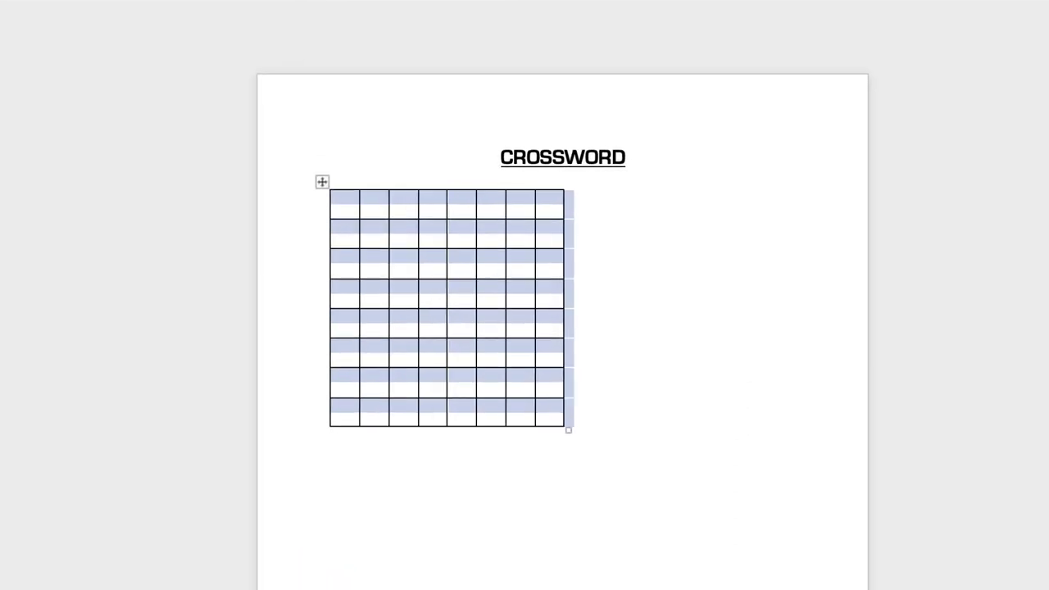
Try the number 1 in the grid's first cell and left alignment on the title, then restore both.
left_click(331, 198)
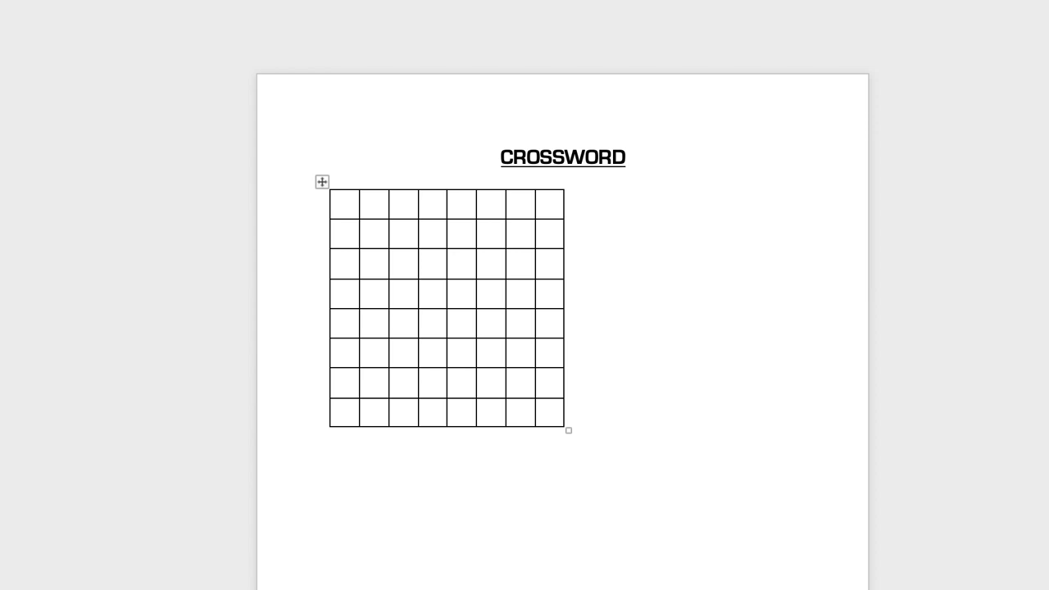
type("1")
key("BackSpace")
type("1")
key("ctrl+l")
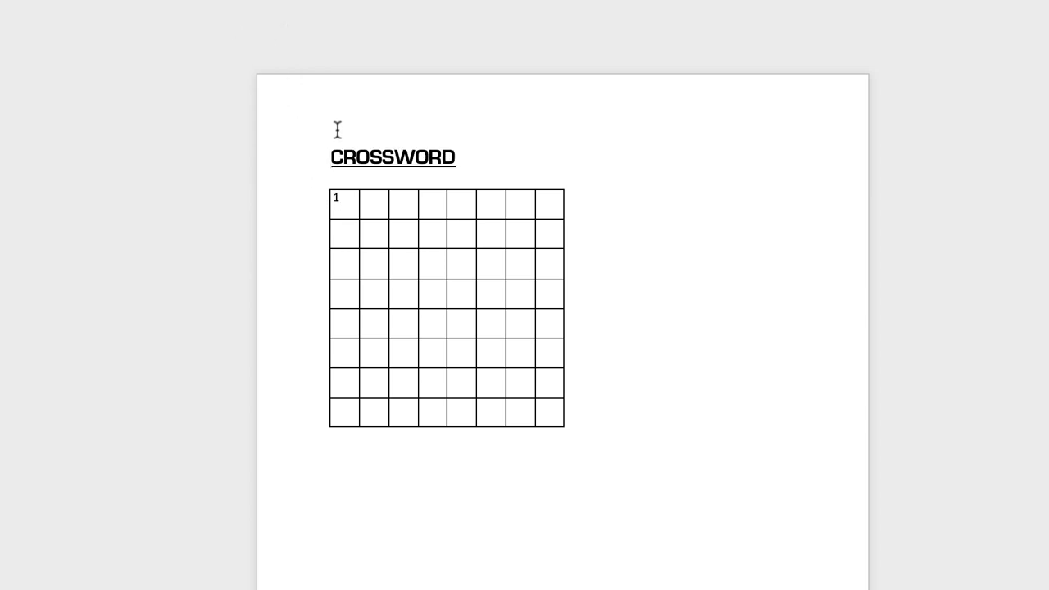
key("ctrl+e")
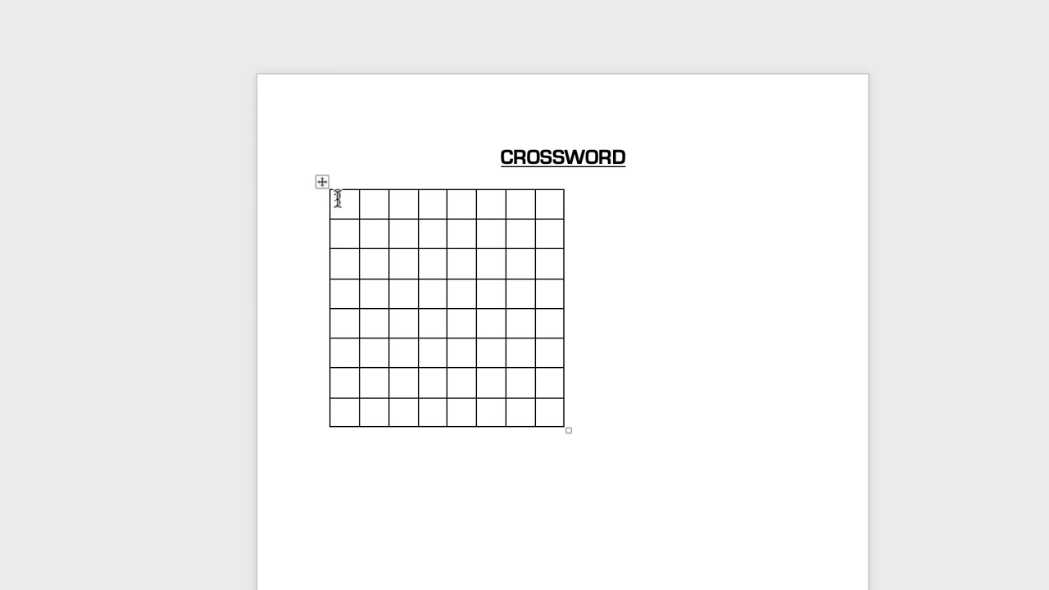
left_click(335, 199)
key("BackSpace")
Insert a table with five columns and six rows below the crossword grid for the questions.
left_click(331, 435)
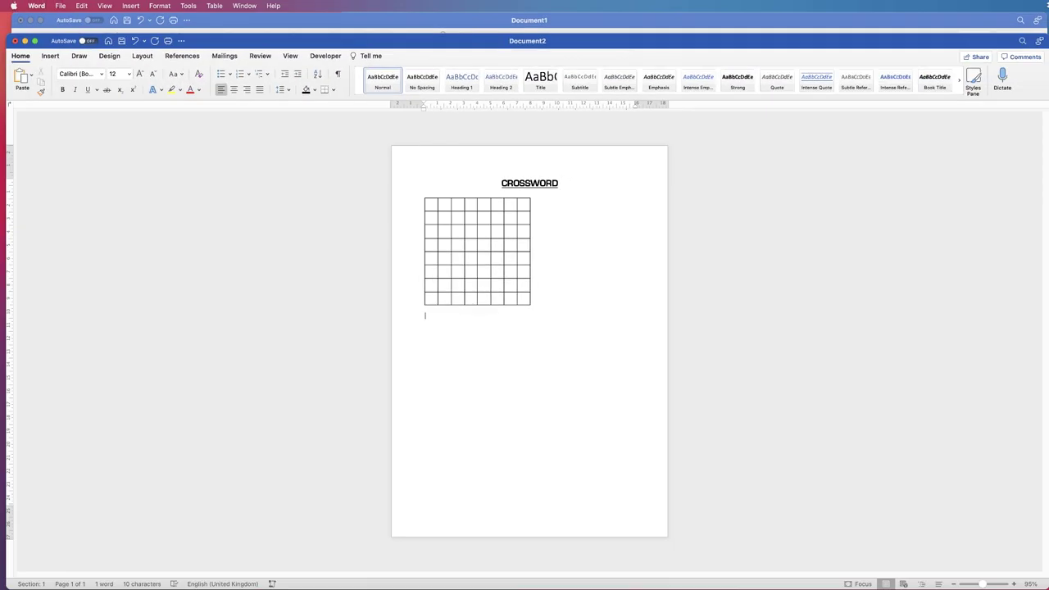
left_click(50, 55)
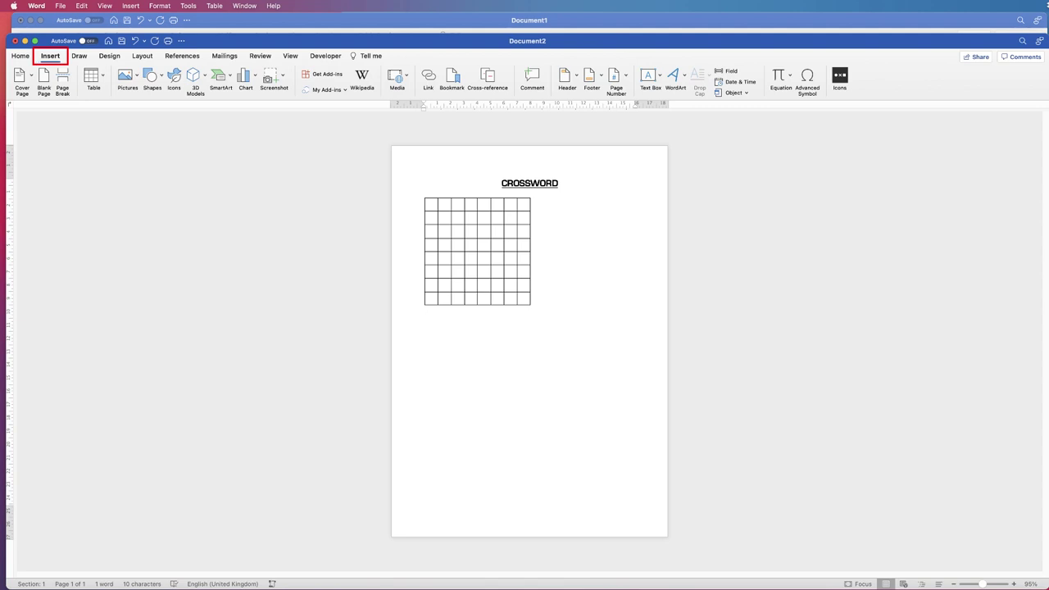
left_click(91, 76)
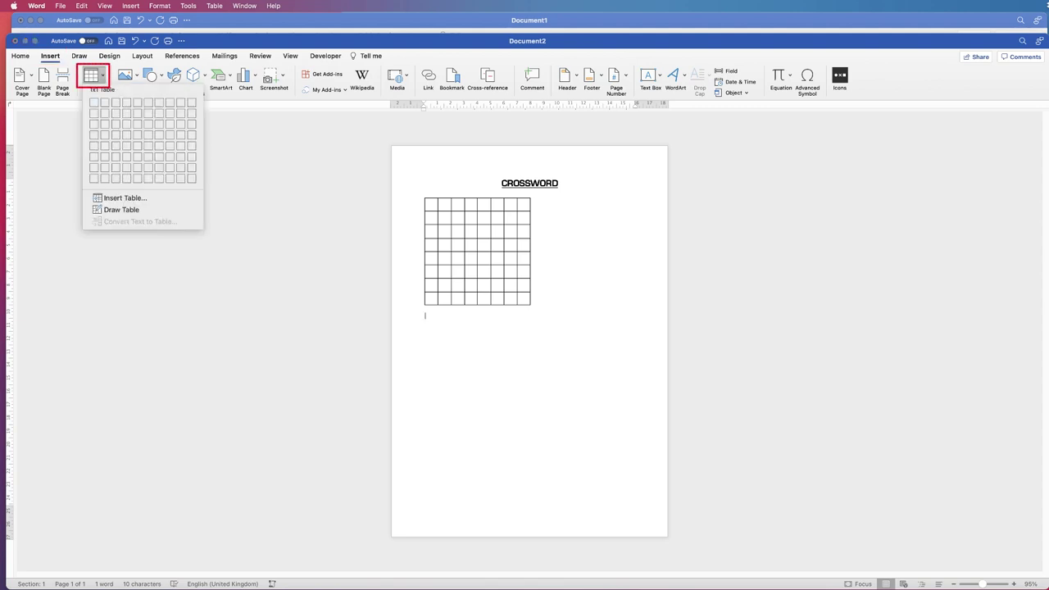
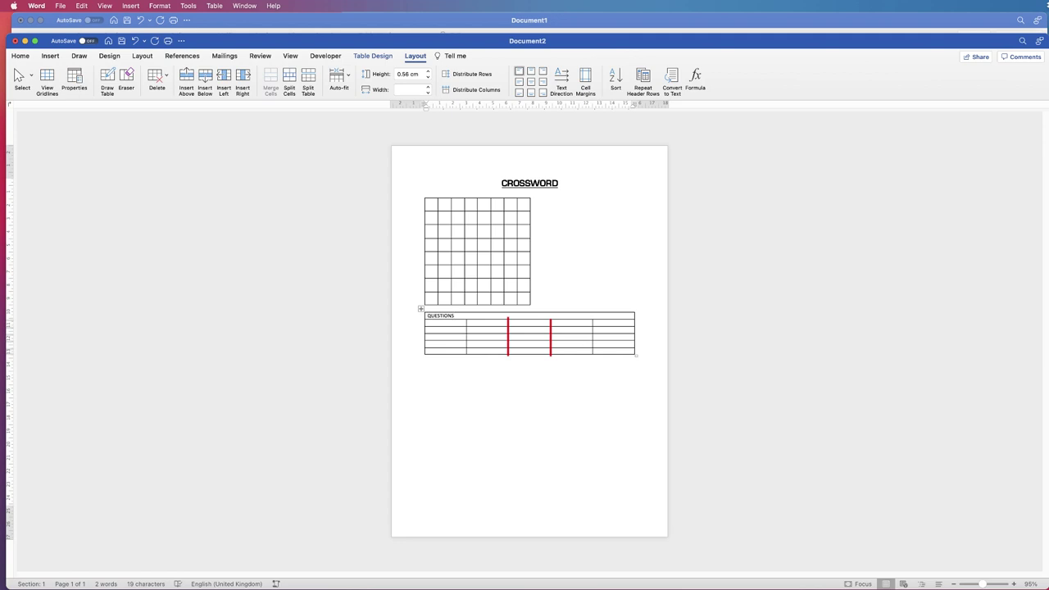
Narrow the question table's middle column to a thin divider below the QUESTIONS row.
left_click_drag(508, 336, 531, 336)
Merge the two cells before the divider in the row below QUESTIONS and enter ACROSS as the heading.
left_click_drag(470, 322, 439, 322)
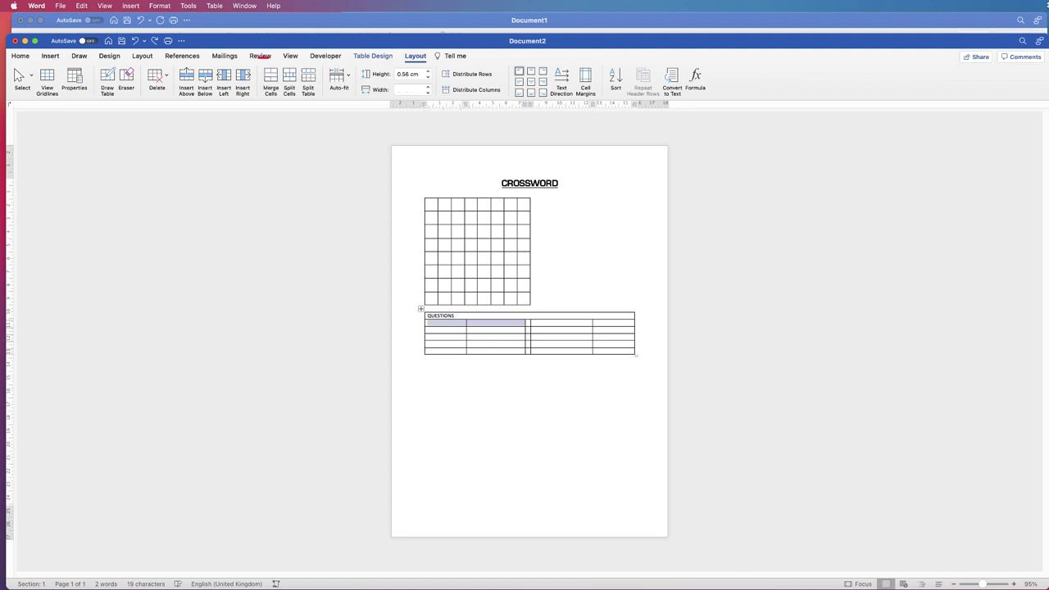
left_click(270, 80)
type("AC")
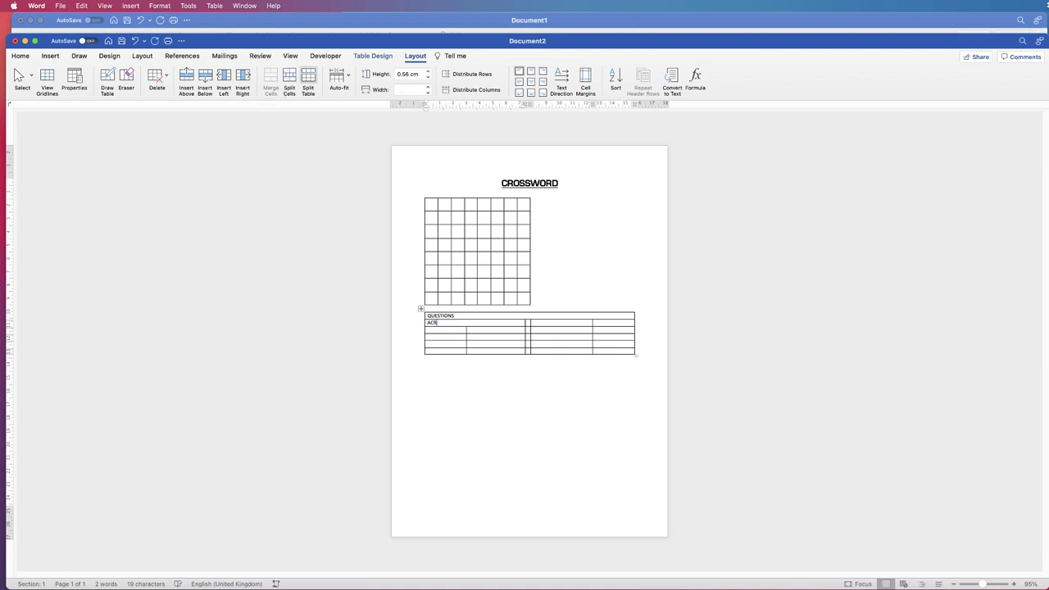
type("ROSS")
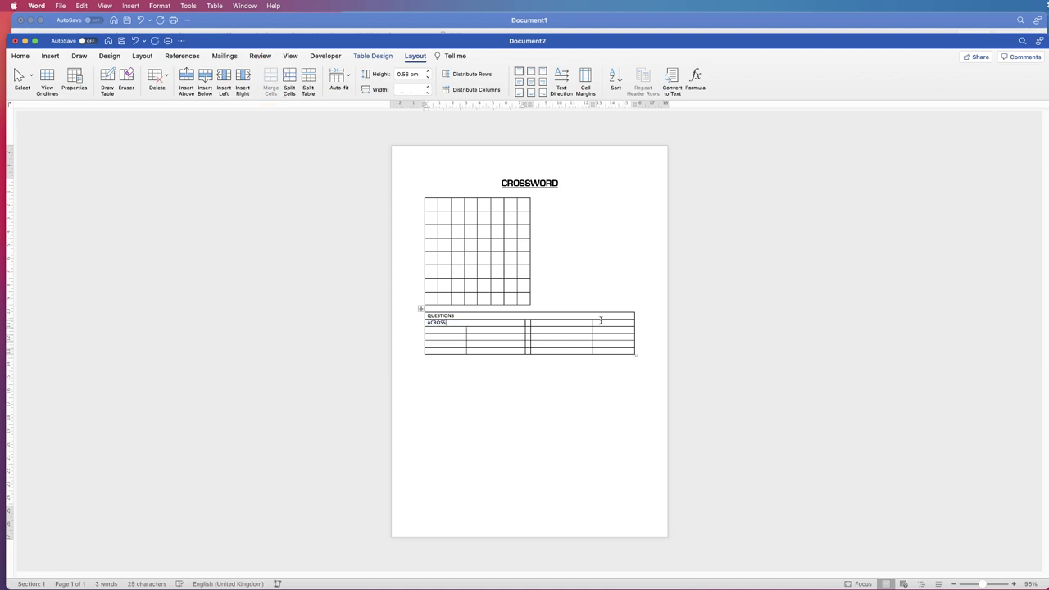
Merge the two cells after the divider in the ACROSS row and enter DOWN as the heading.
left_click_drag(600, 322, 587, 323)
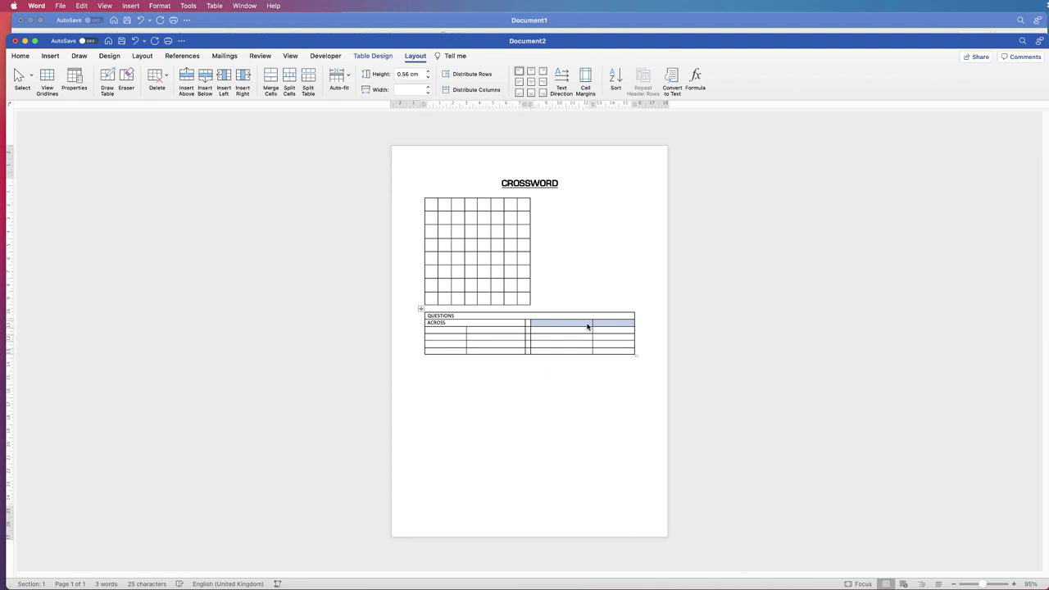
left_click(271, 80)
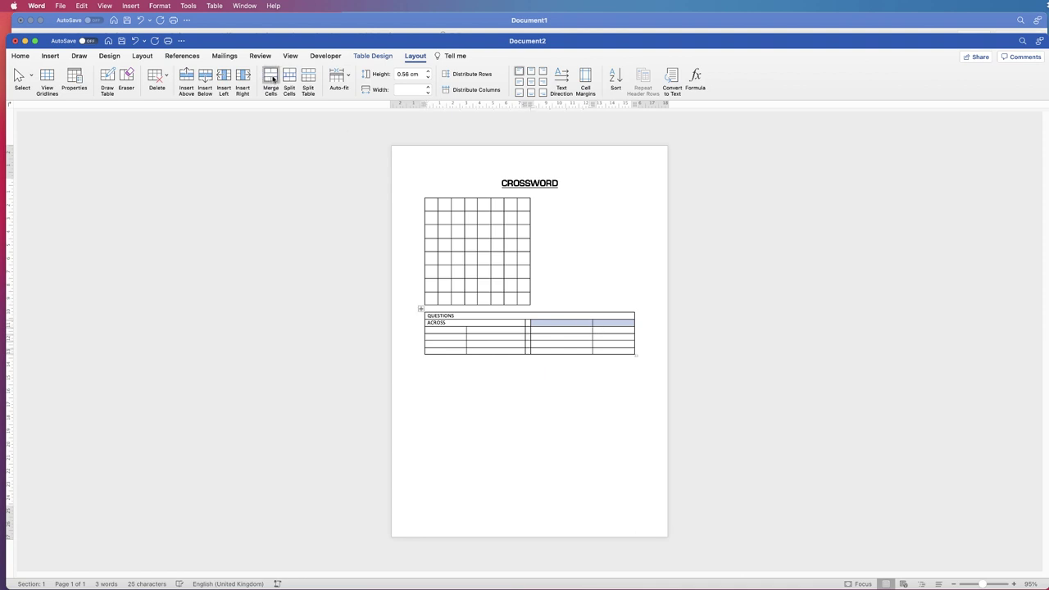
left_click(545, 325)
type("DOWN")
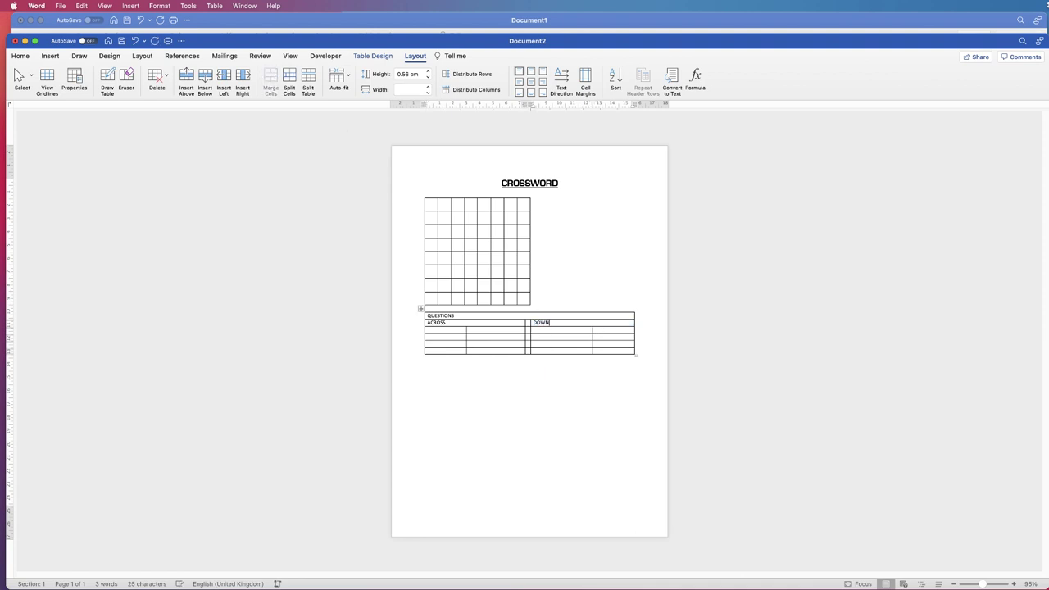
Merge the question table's divider cells from the ACROSS/DOWN row to the last row into one cell.
left_click(502, 343)
left_click_drag(527, 323, 528, 351)
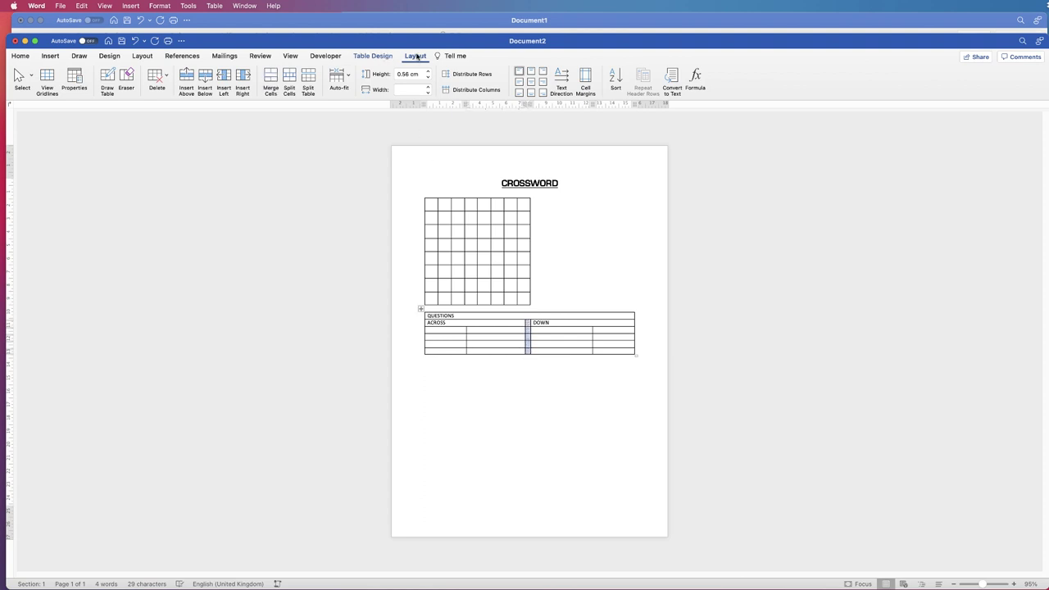
left_click(272, 79)
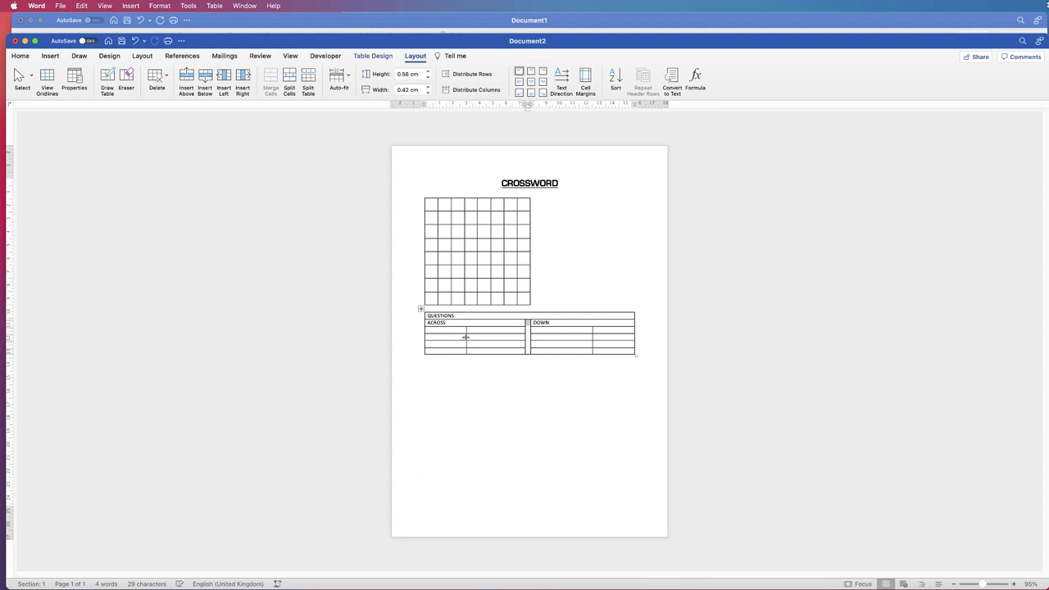
Narrow the first column under ACROSS and under DOWN for the question numbers, and add one row at the table's end.
left_click_drag(465, 337, 429, 339)
left_click_drag(593, 339, 536, 338)
left_click(630, 351)
key("Tab")
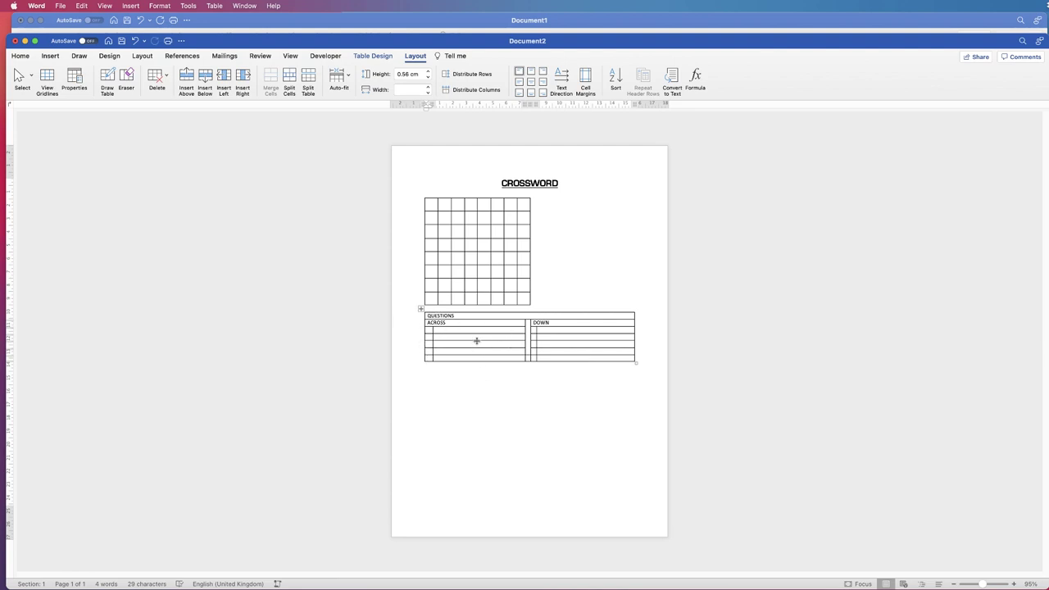
Copy the whole question table and paste the duplicate below it, leaving a blank line between the two tables.
left_click(421, 308)
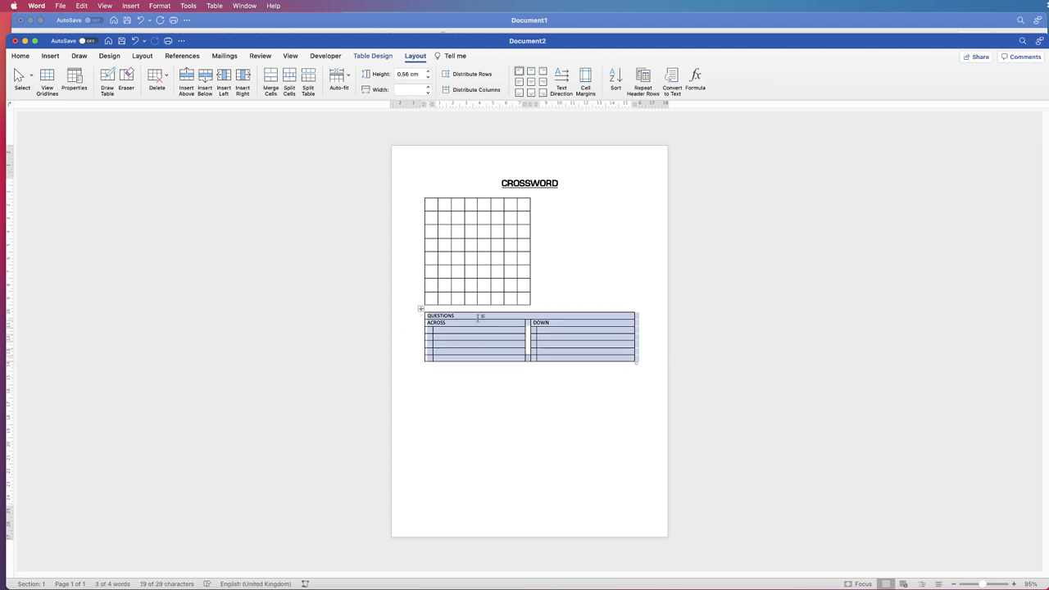
left_click(20, 58)
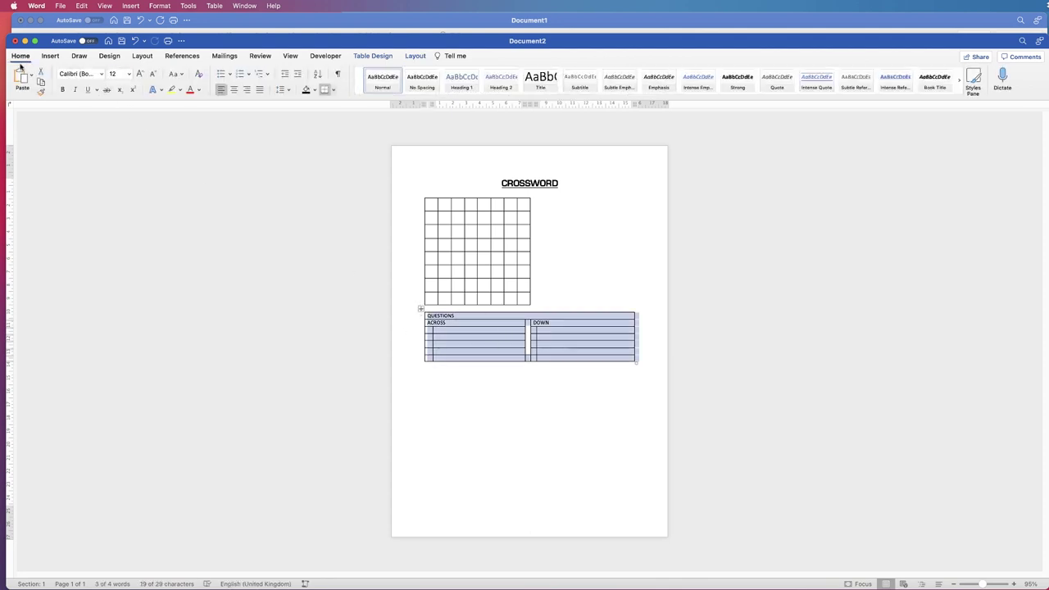
left_click(40, 82)
left_click(427, 371)
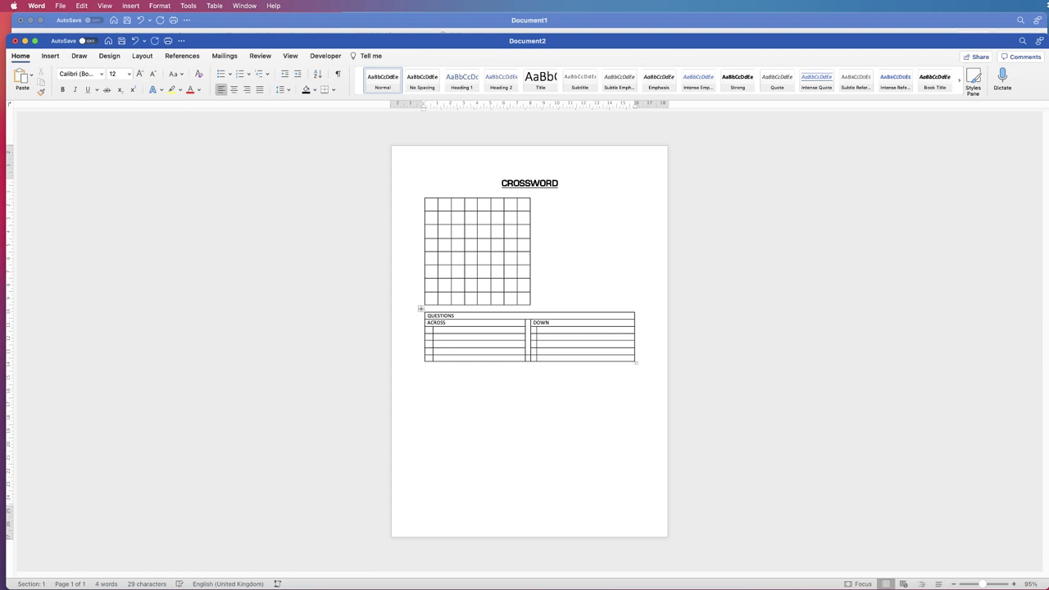
left_click(22, 78)
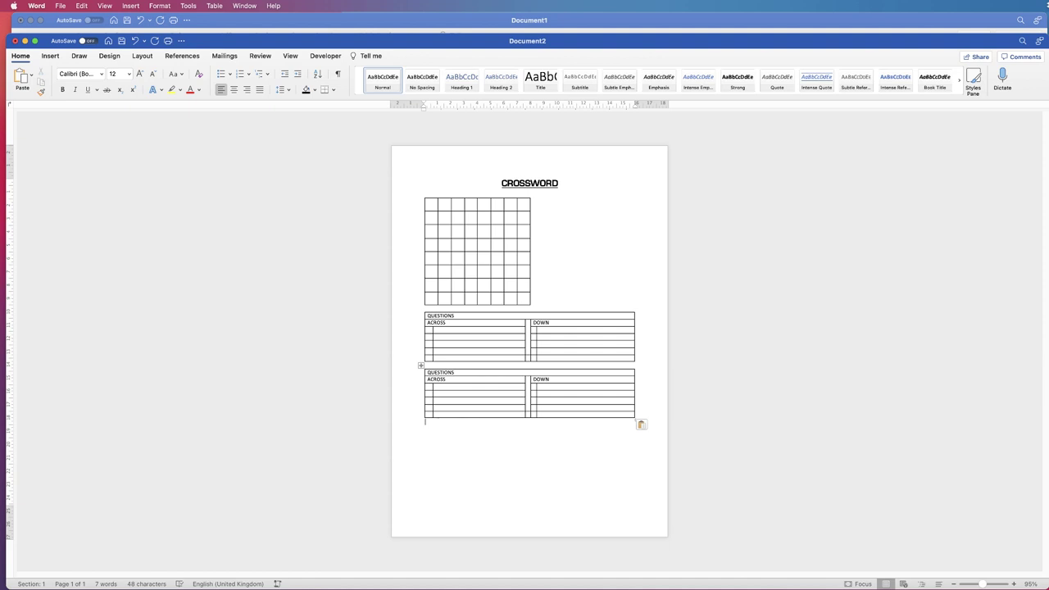
Replace the QUESTIONS heading of the duplicated table with ANSWERS.
left_click_drag(456, 372, 425, 373)
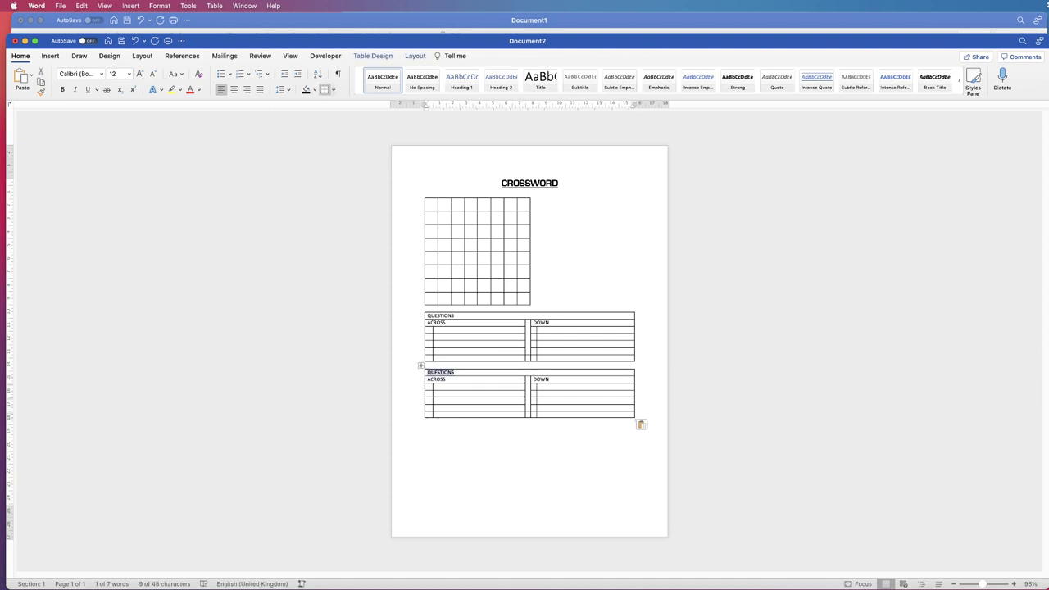
type("ANSWERS")
left_click(466, 392)
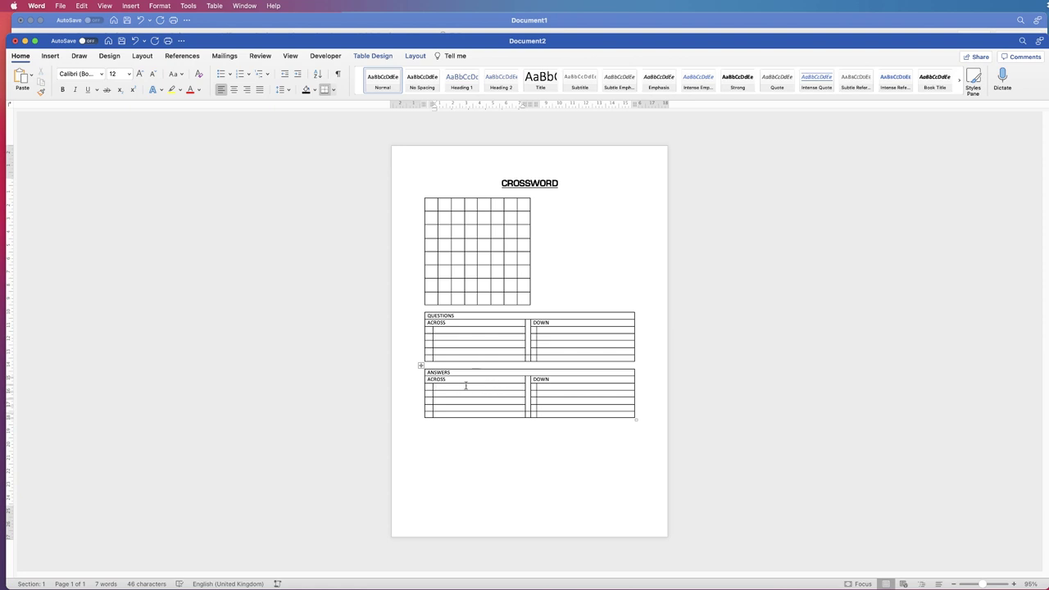
Place the text cursor in the first cell of the crossword grid.
left_click(433, 203)
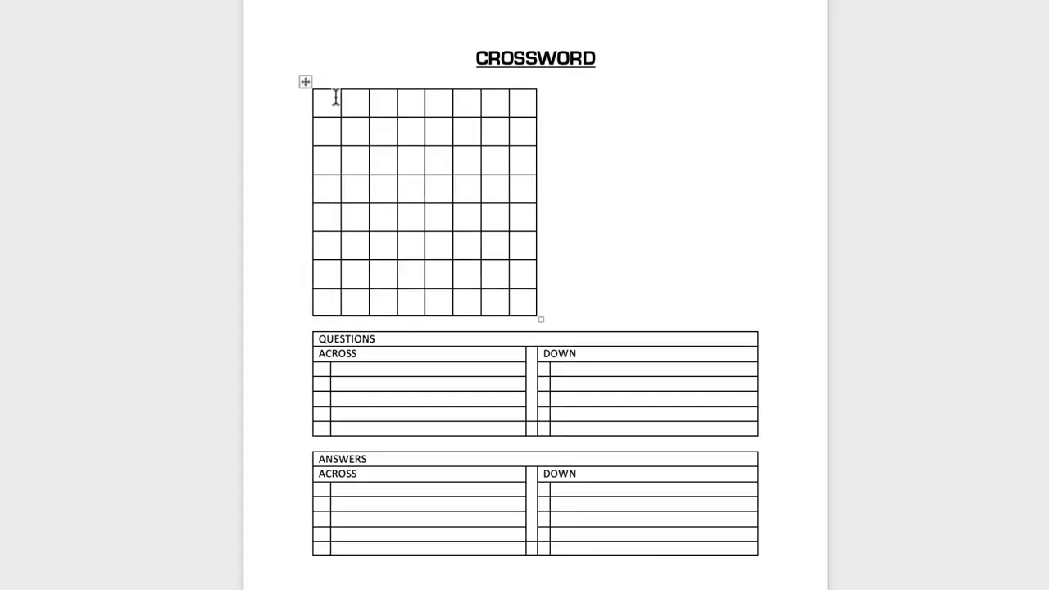